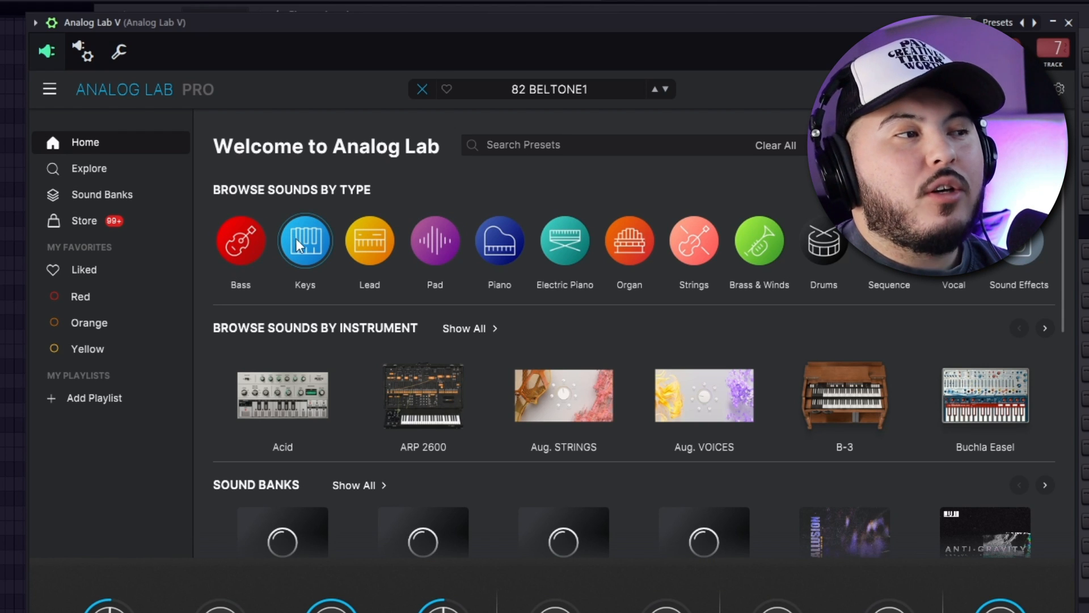
Browse the Analog Lab presets of type Keys filtered to the 80s genre, and close the plugin window.
{"action": "mouse_move", "coordinate": [296, 243]}
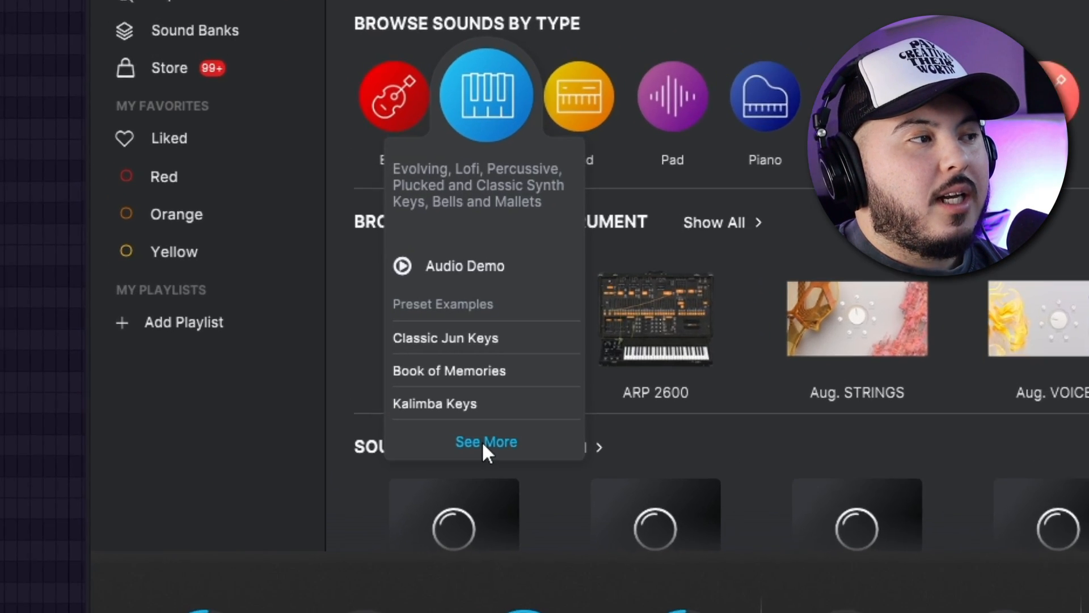
{"action": "left_click", "coordinate": [305, 487]}
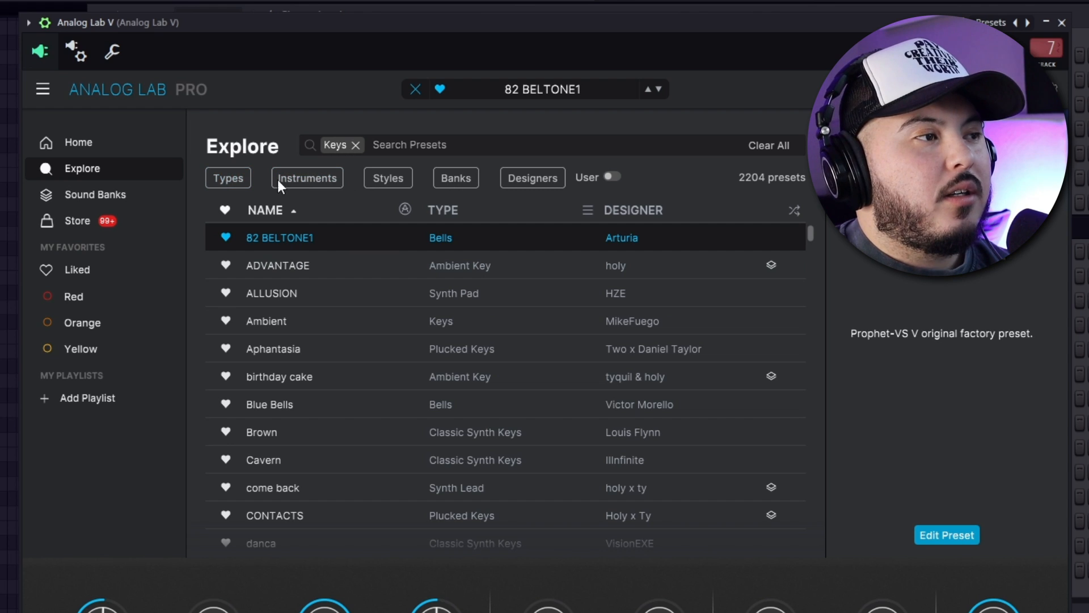
{"action": "left_click", "coordinate": [389, 178]}
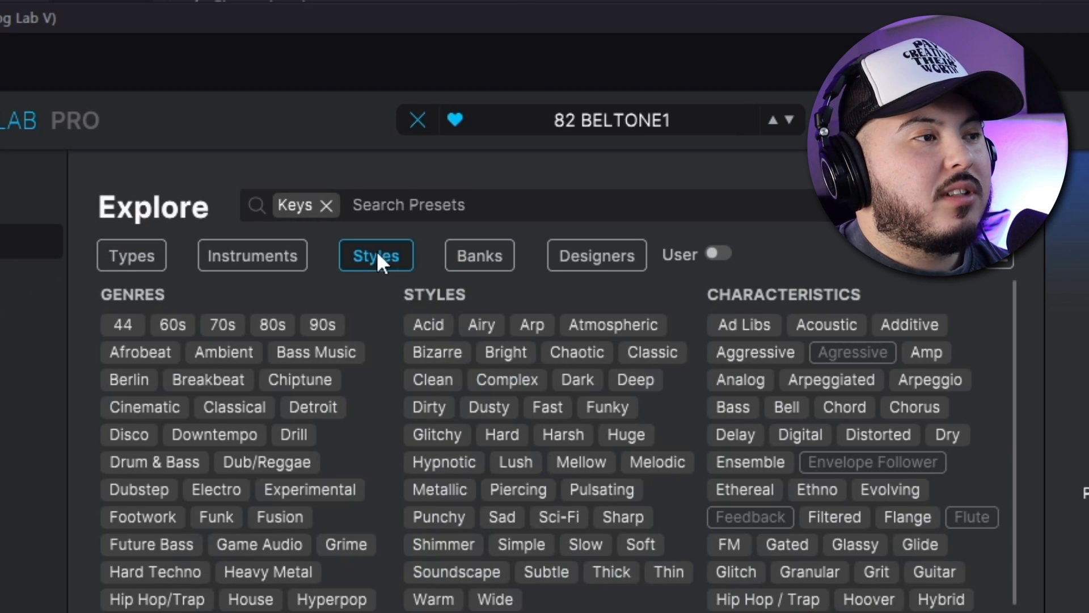
{"action": "left_click", "coordinate": [267, 326]}
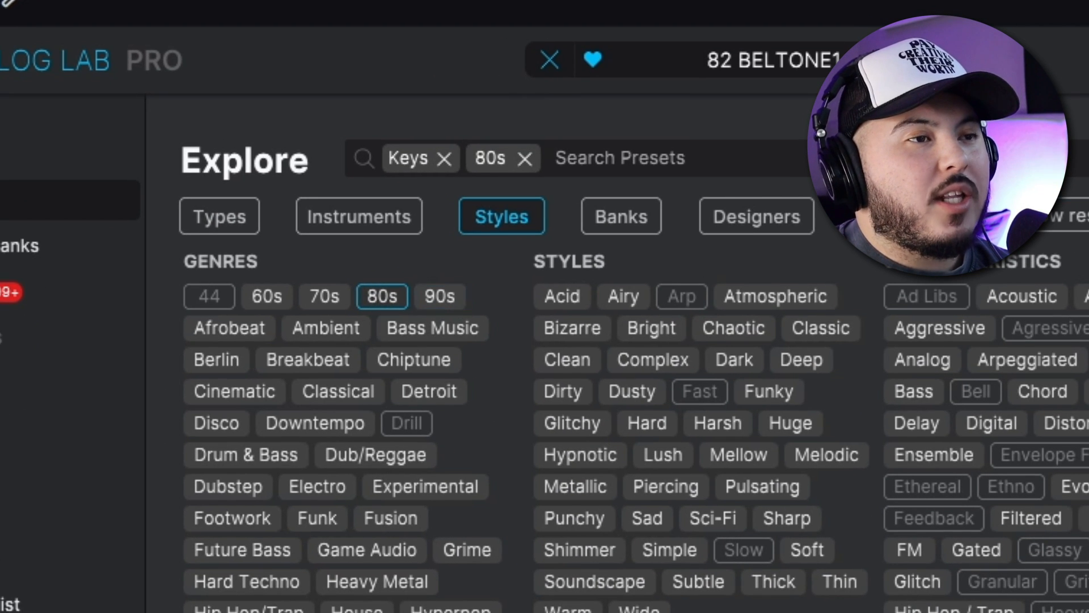
{"action": "left_click", "coordinate": [1071, 216]}
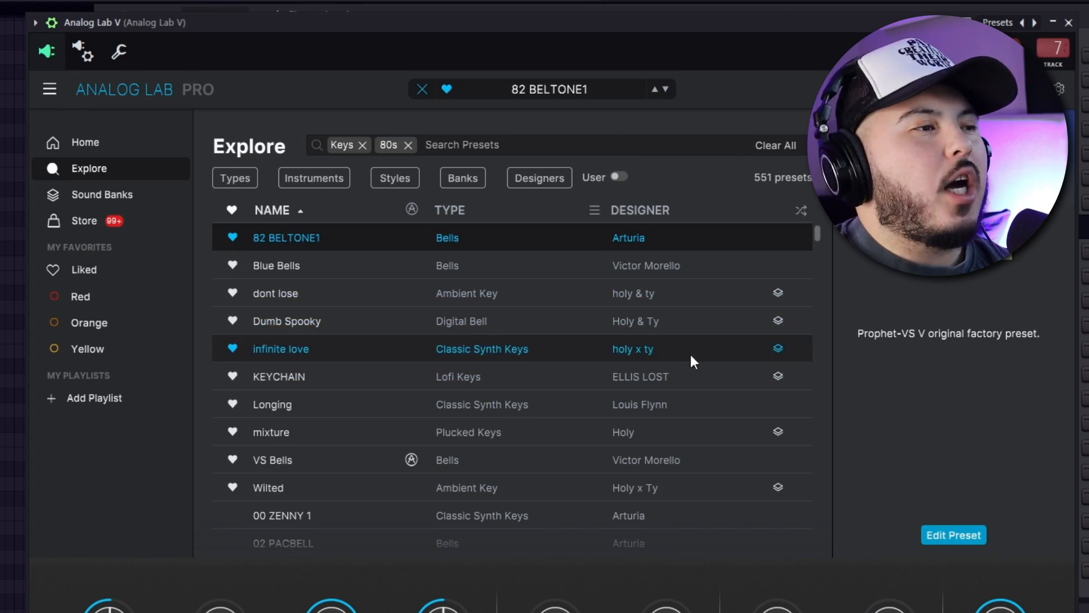
{"action": "scroll", "coordinate": [698, 355], "scroll_direction": "down", "scroll_amount": 7}
{"action": "scroll", "coordinate": [699, 363], "scroll_direction": "down", "scroll_amount": 7}
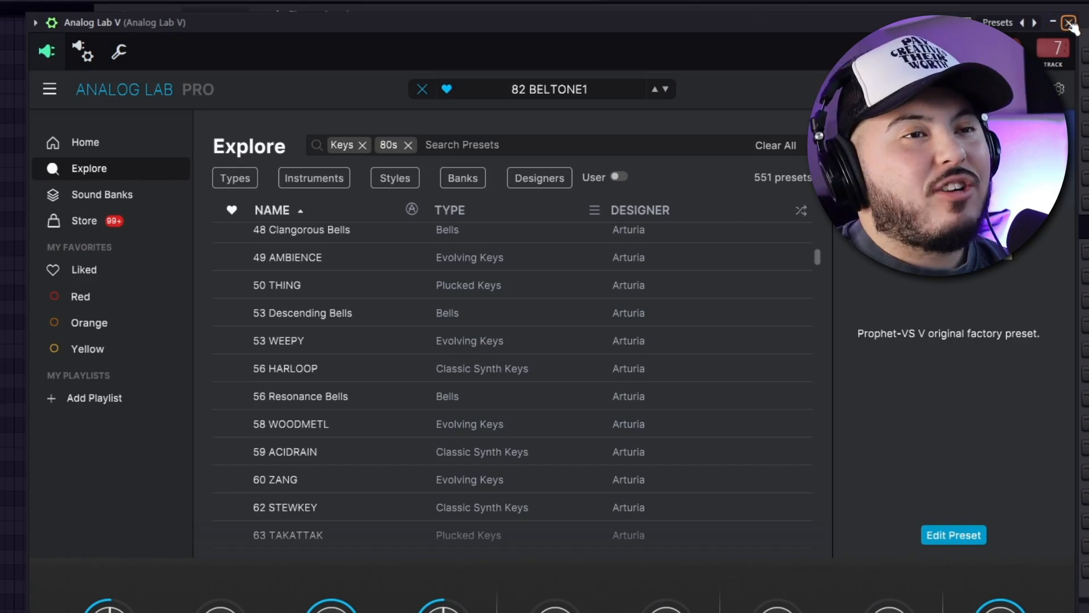
{"action": "left_click", "coordinate": [1069, 24]}
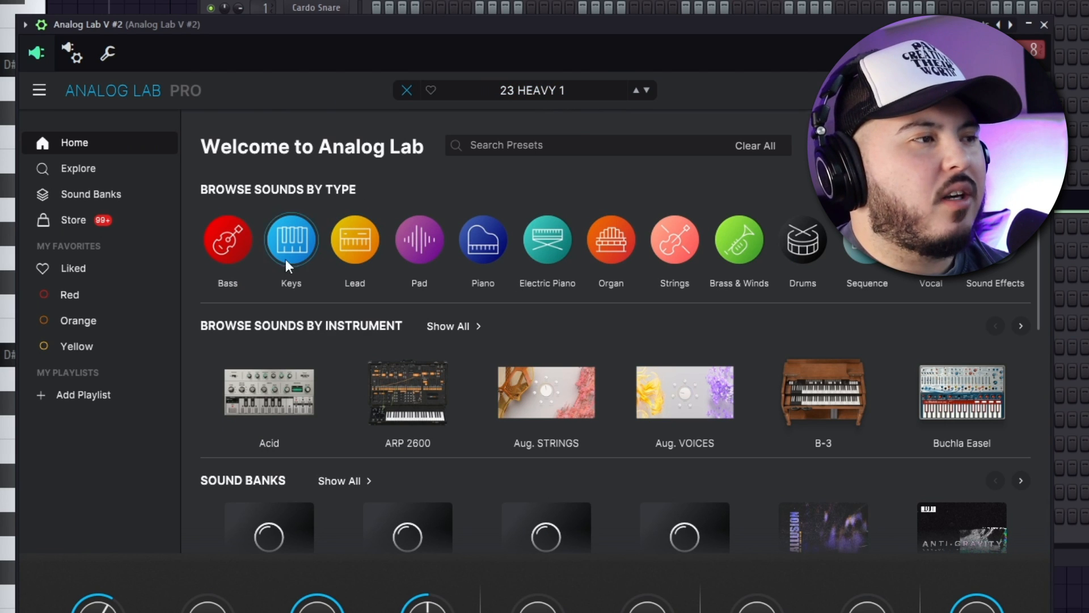
Open the full list of Lead presets in the second Analog Lab instance.
{"action": "mouse_move", "coordinate": [358, 246]}
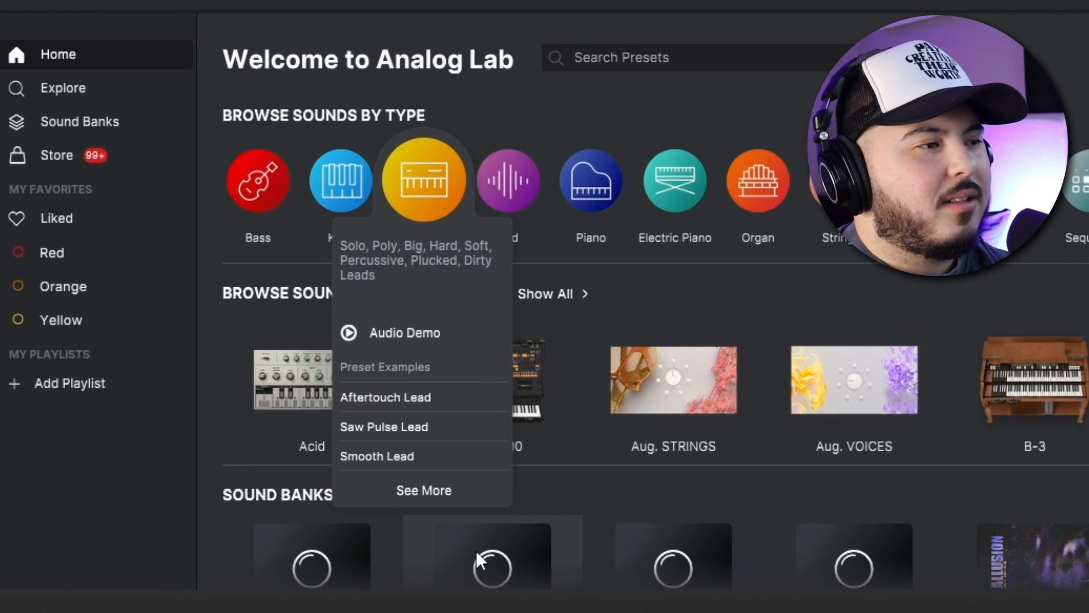
{"action": "left_click", "coordinate": [380, 477]}
{"action": "left_click", "coordinate": [461, 89]}
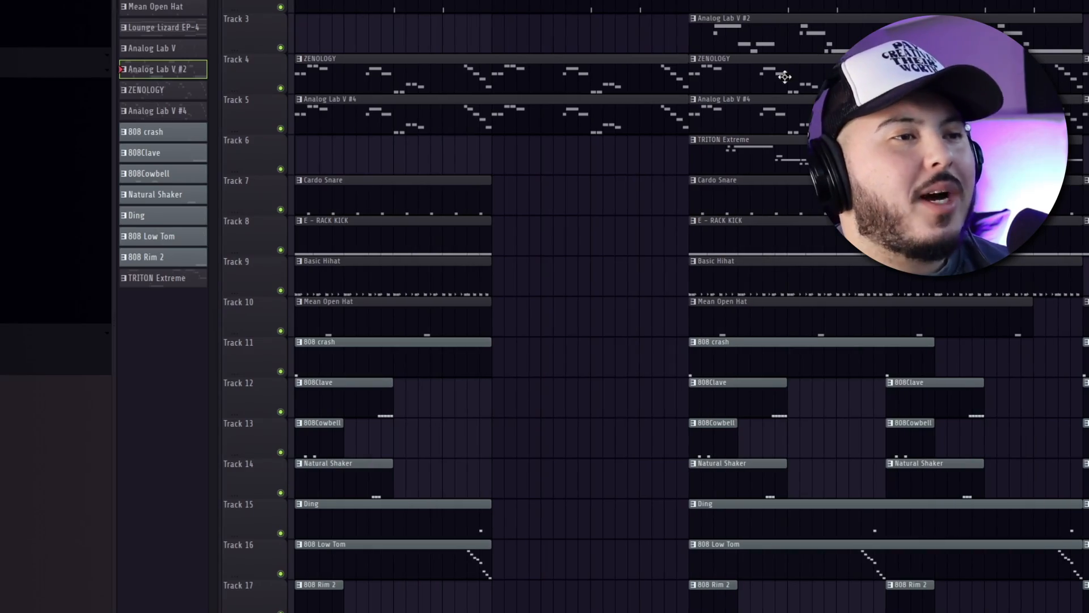
View the TRITON Extreme lead preset and play back its melody in the piano roll.
{"action": "double_click", "coordinate": [766, 163]}
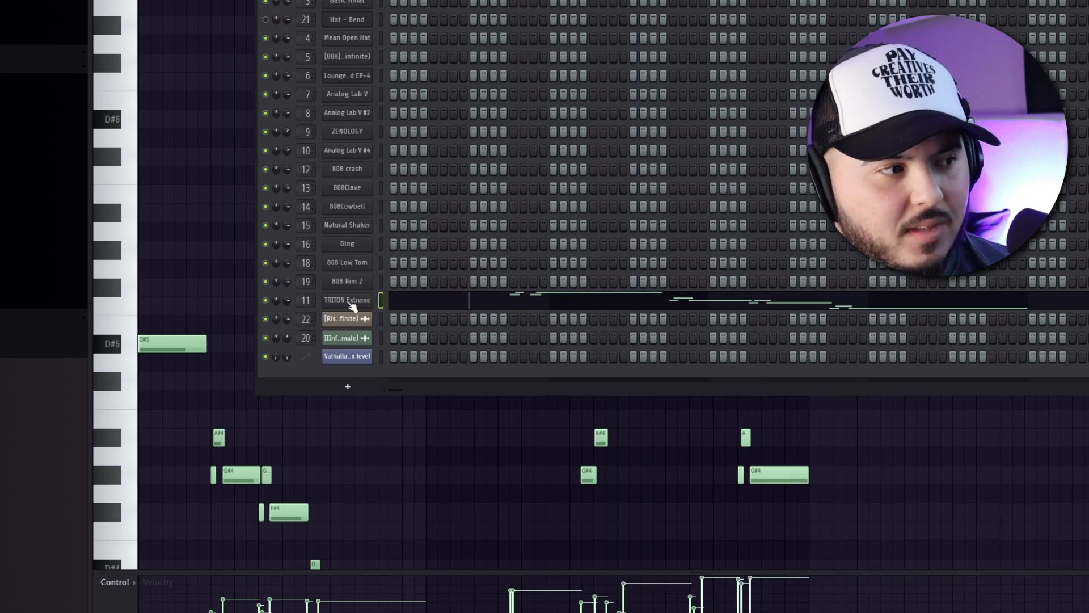
{"action": "left_click", "coordinate": [347, 306]}
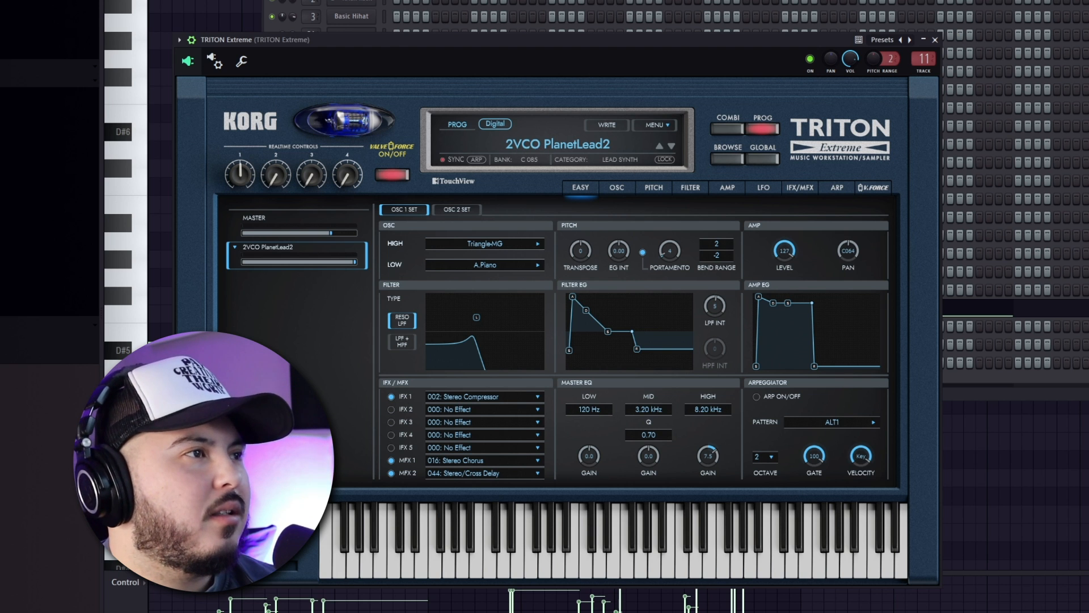
{"action": "key", "text": "F9"}
{"action": "key", "text": "F7"}
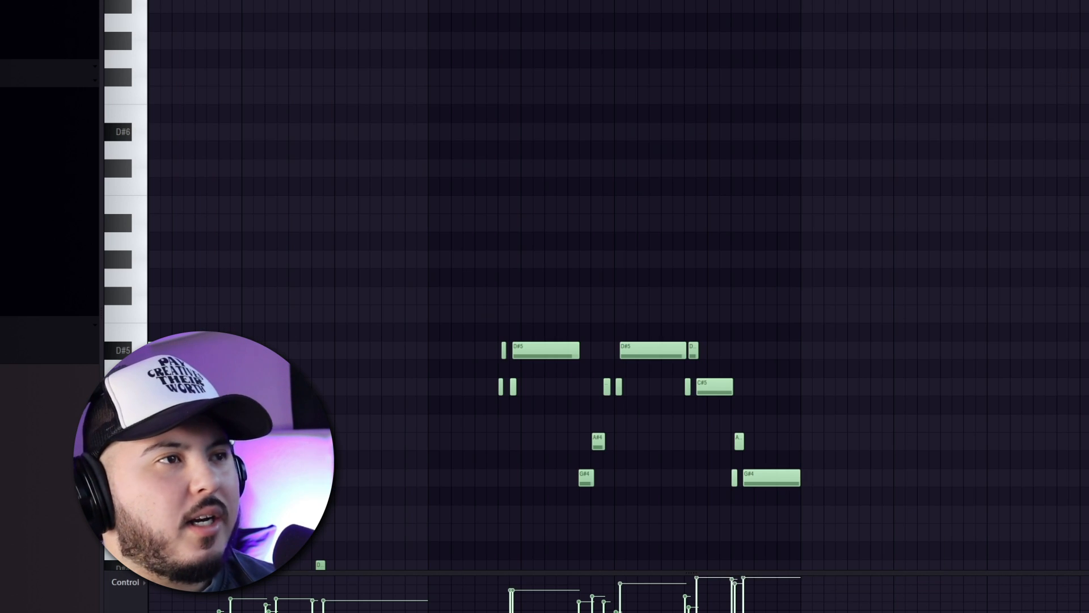
{"action": "scroll", "coordinate": [618, 283], "scroll_direction": "up", "scroll_amount": 3}
{"action": "scroll", "coordinate": [618, 284], "scroll_direction": "down", "scroll_amount": 1}
{"action": "scroll", "coordinate": [668, 159], "scroll_direction": "down", "scroll_amount": 4}
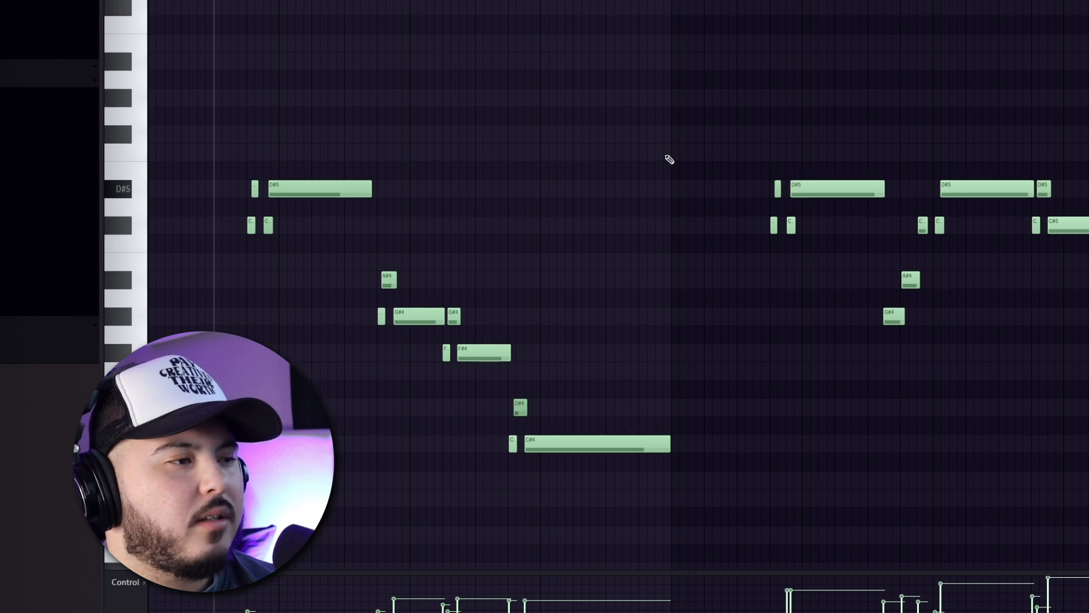
{"action": "key", "text": "space"}
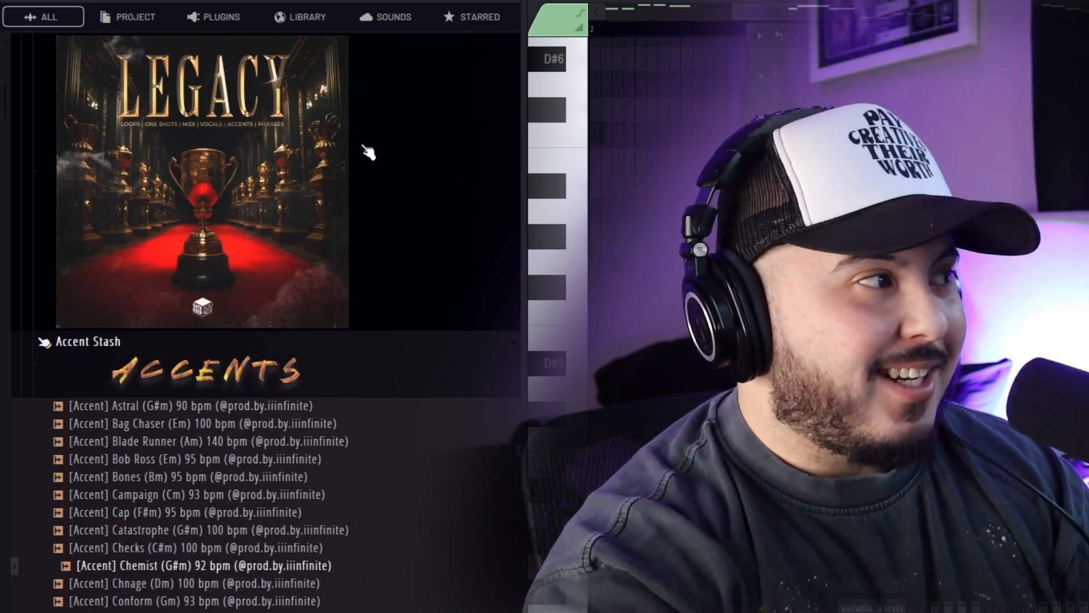
Browse the Accent Stash samples in the file browser.
{"action": "scroll", "coordinate": [367, 152], "scroll_direction": "down", "scroll_amount": 3}
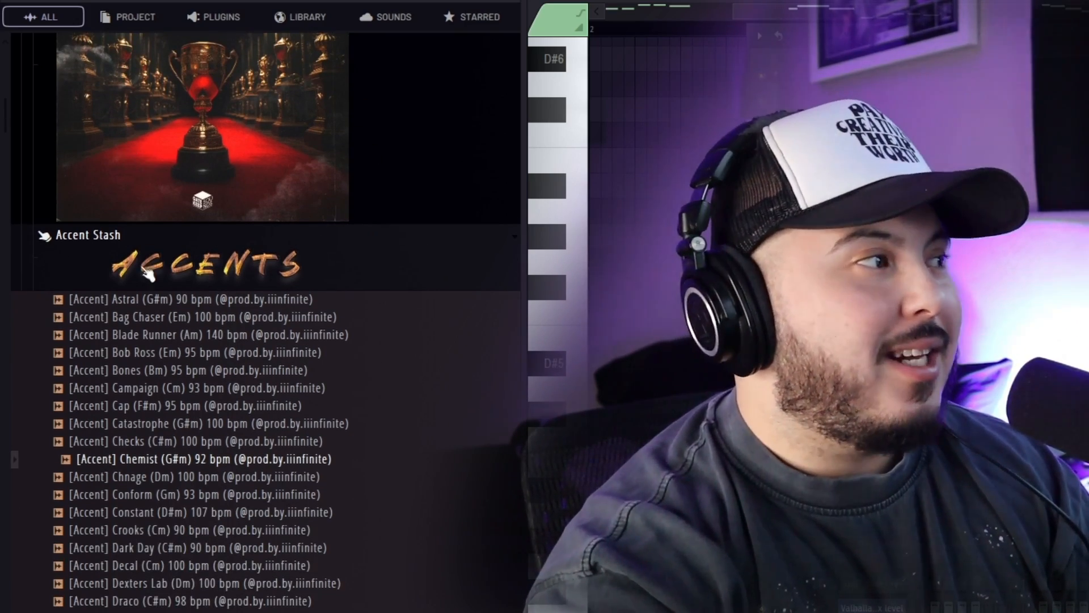
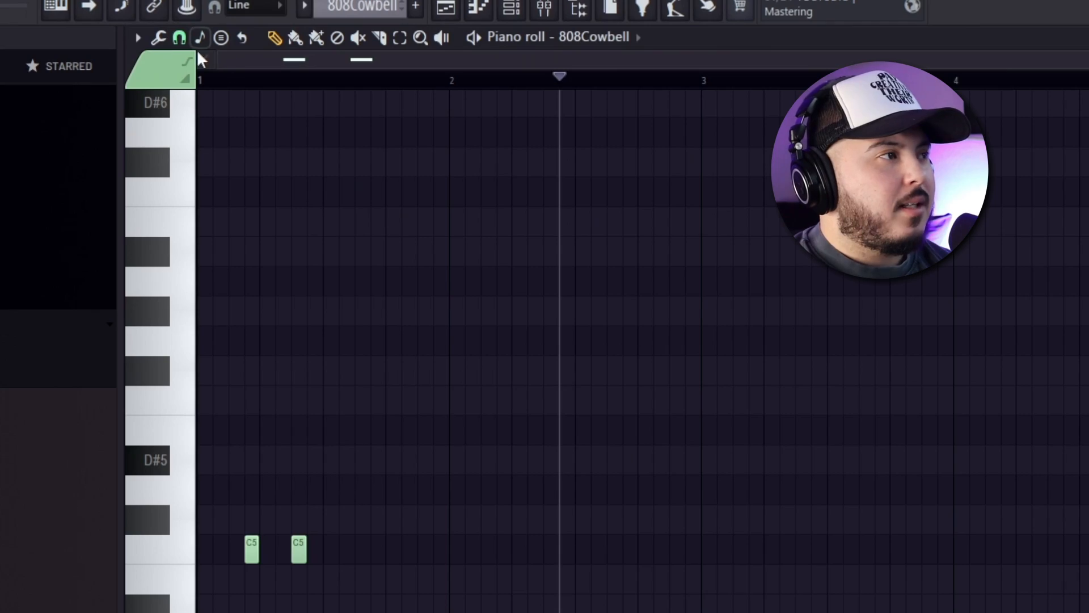
Review the notes of the 808Cowbell, Natural Shaker and 808 Low Tom patterns in the piano roll.
{"action": "left_click_drag", "start_coordinate": [1088, 60], "coordinate": [950, 60]}
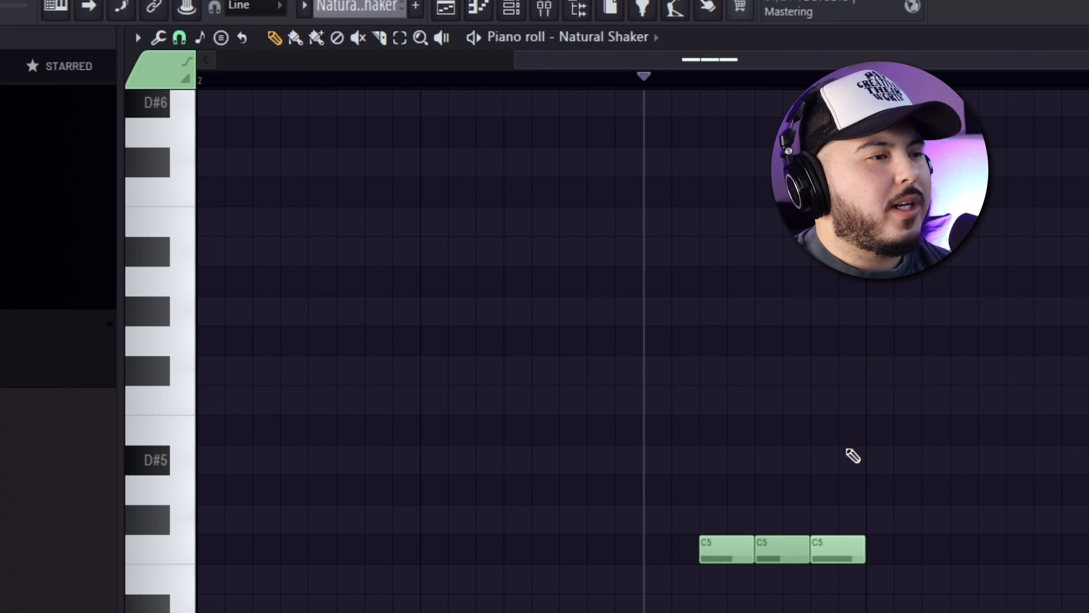
{"action": "left_click_drag", "start_coordinate": [847, 448], "coordinate": [913, 593]}
{"action": "key", "text": "space"}
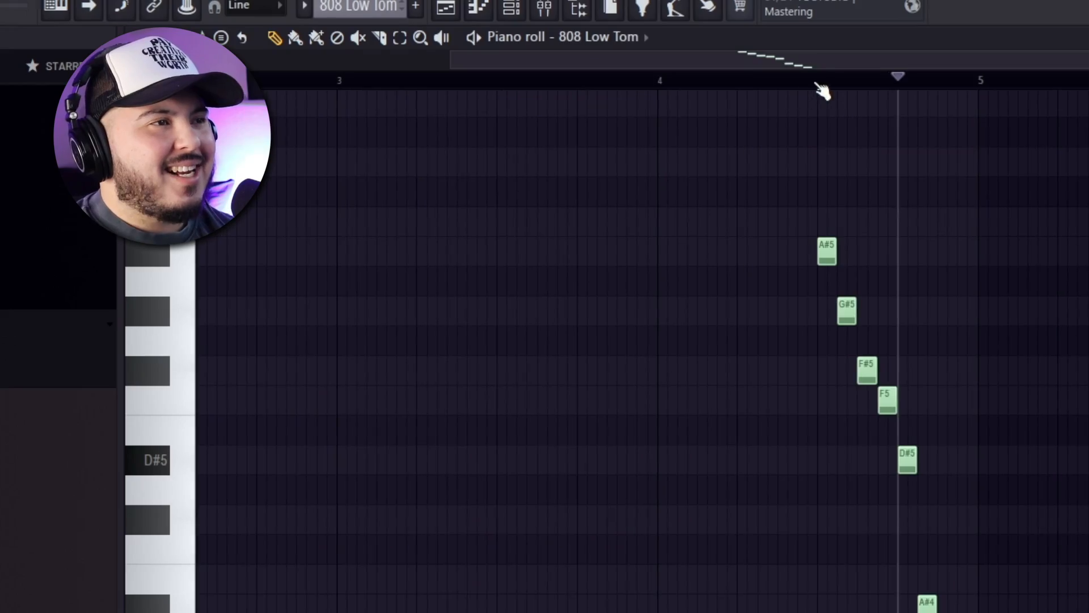
{"action": "scroll", "coordinate": [798, 294], "scroll_direction": "up", "scroll_amount": 3}
{"action": "scroll", "coordinate": [761, 176], "scroll_direction": "down", "scroll_amount": 1}
{"action": "key", "text": "ctrl+a"}
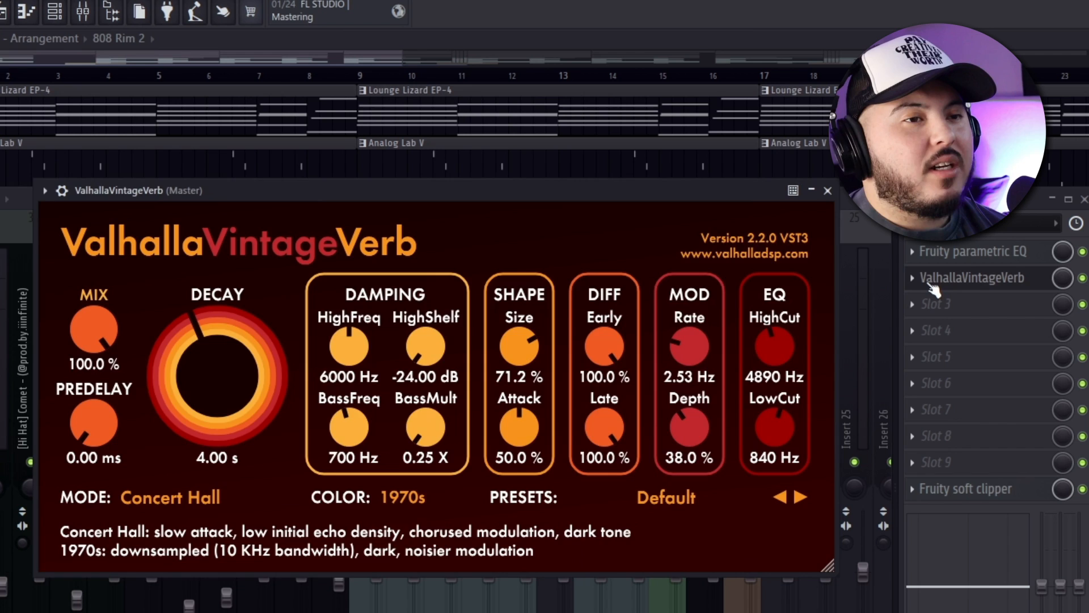
Examine the ValhallaVintageVerb settings on the master track, including the EQ high cut and low cut.
{"action": "left_click", "coordinate": [924, 283]}
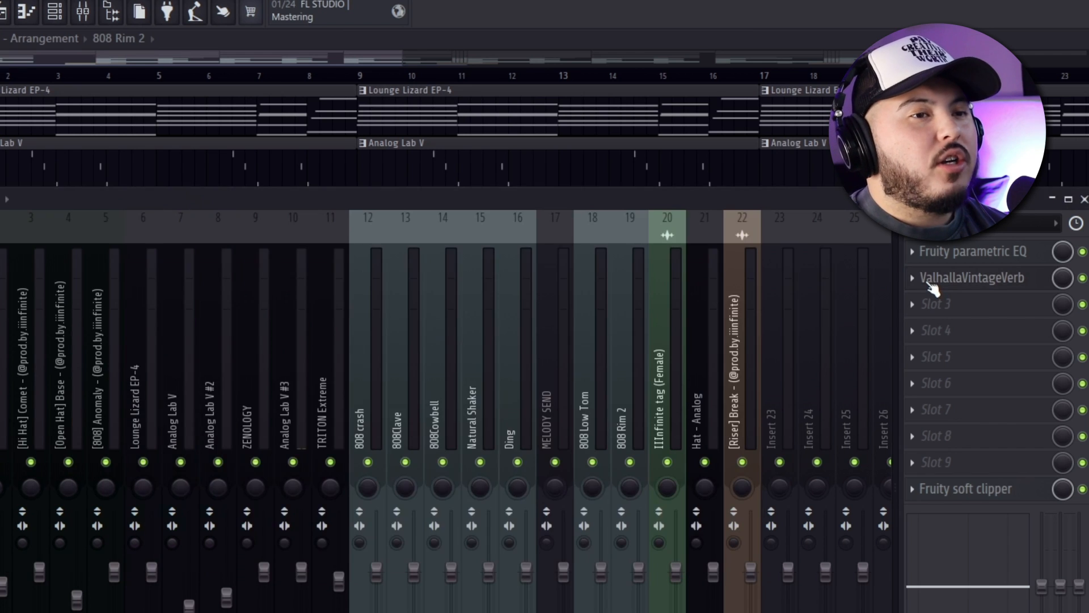
{"action": "left_click", "coordinate": [924, 284]}
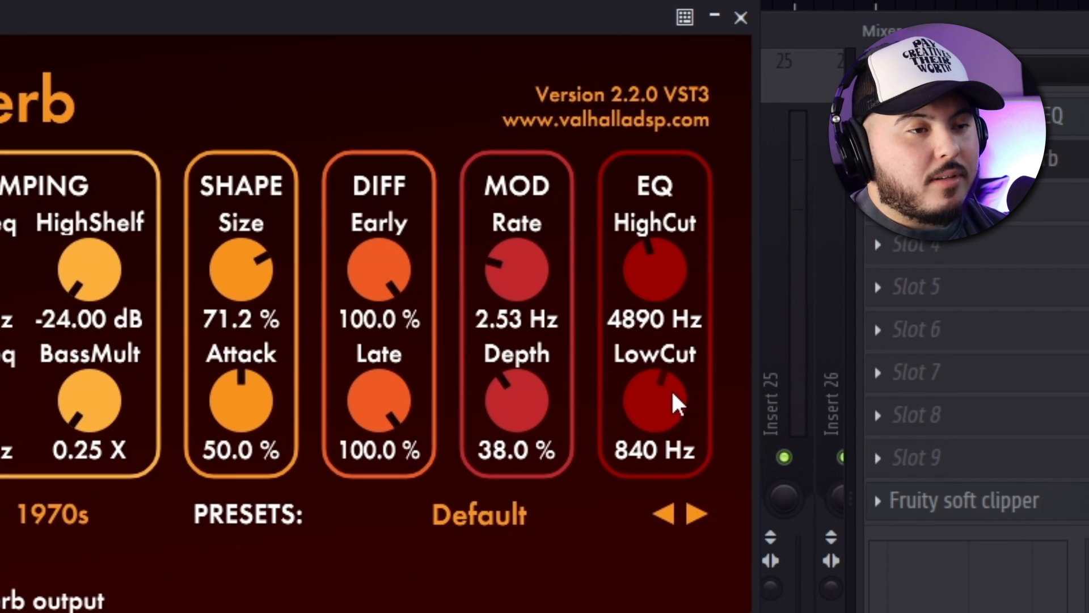
{"action": "left_click_drag", "start_coordinate": [751, 423], "coordinate": [738, 457]}
{"action": "left_click_drag", "start_coordinate": [655, 456], "coordinate": [654, 404]}
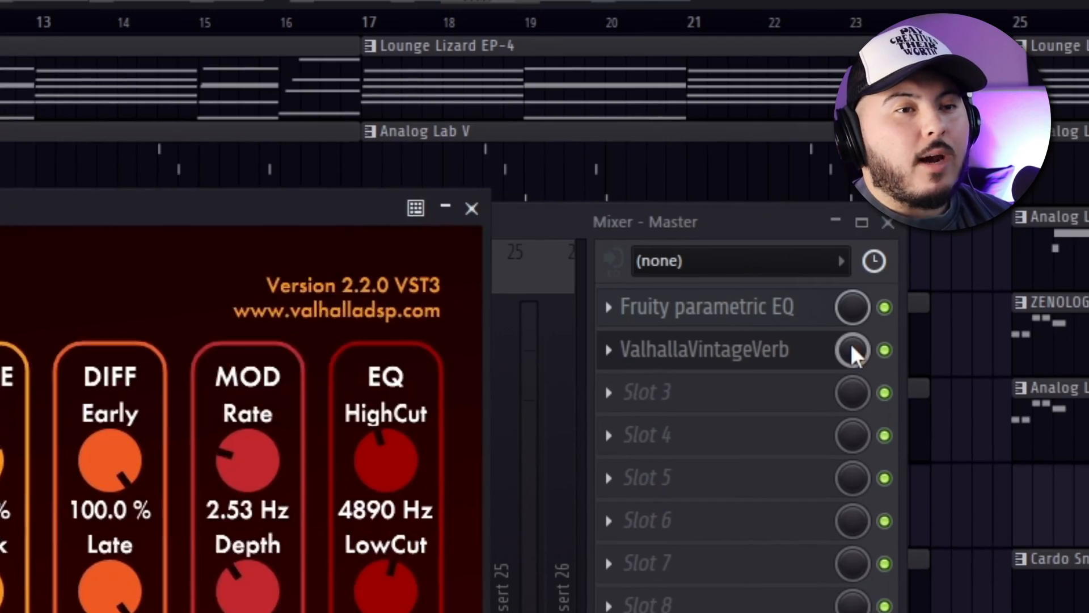
Create an automation clip for the mix level of ValhallaVintageVerb on the master track.
{"action": "right_click", "coordinate": [851, 344]}
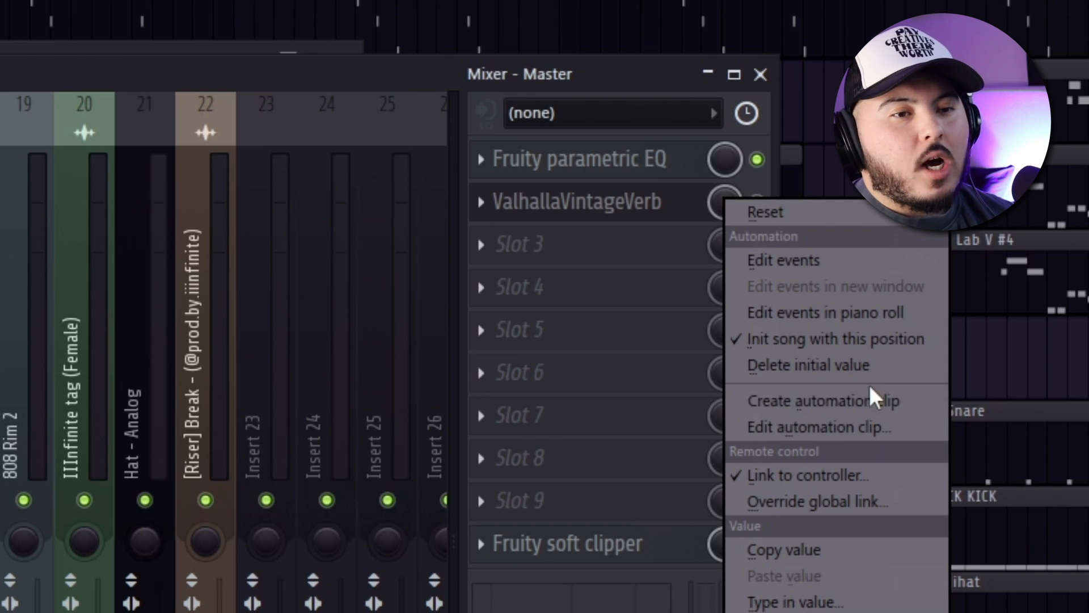
{"action": "left_click", "coordinate": [873, 402]}
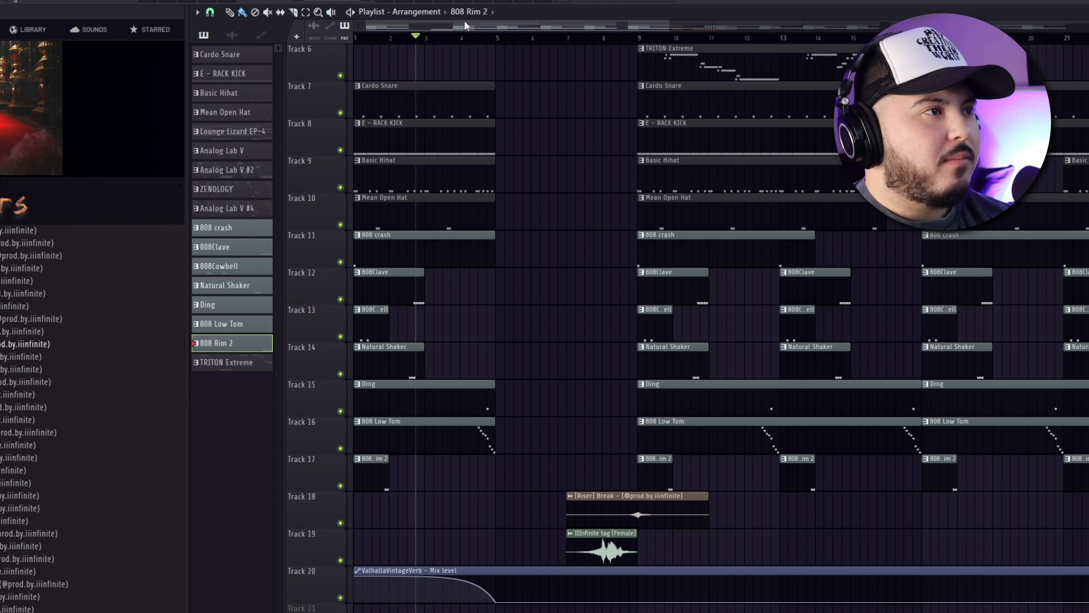
Examine the ValhallaVintageVerb mix level automation curve over the opening bars of the playlist.
{"action": "scroll", "coordinate": [397, 340], "scroll_direction": "up", "scroll_amount": 5}
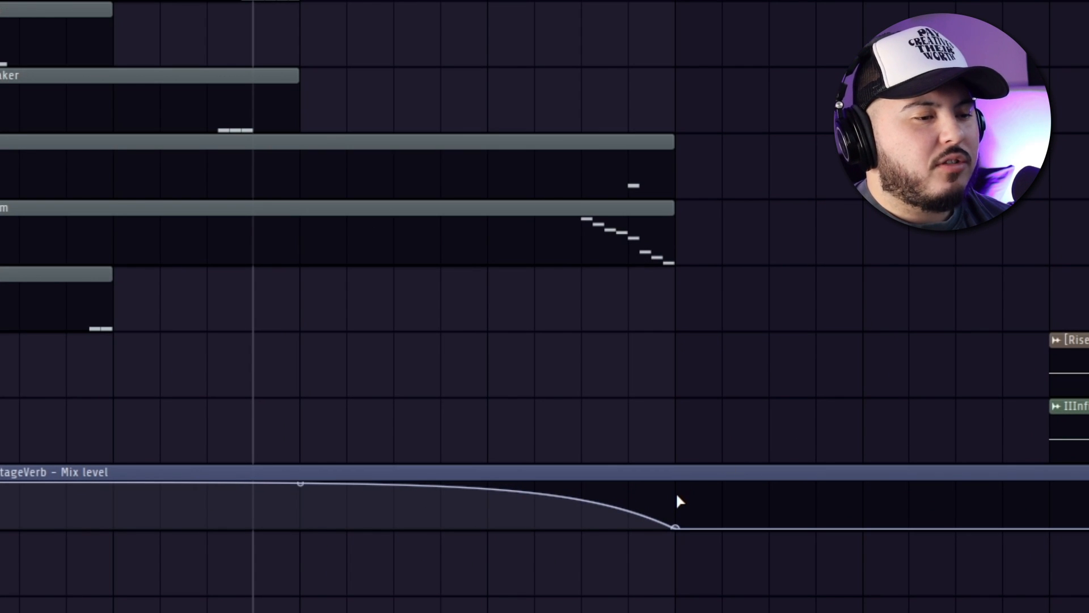
{"action": "left_click_drag", "start_coordinate": [677, 496], "coordinate": [679, 557]}
{"action": "scroll", "coordinate": [635, 523], "scroll_direction": "down", "scroll_amount": 5}
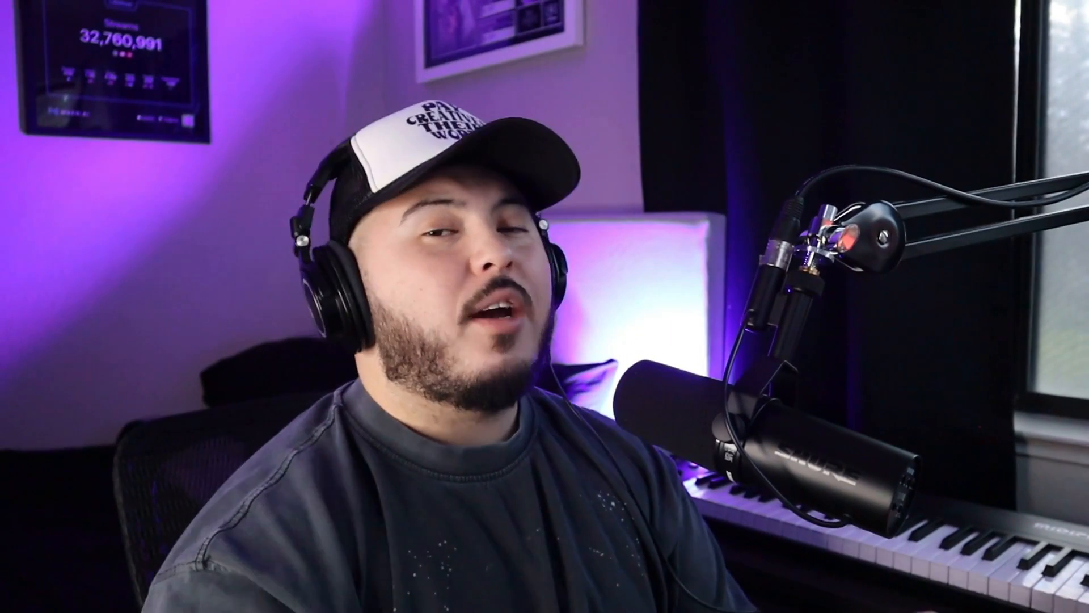